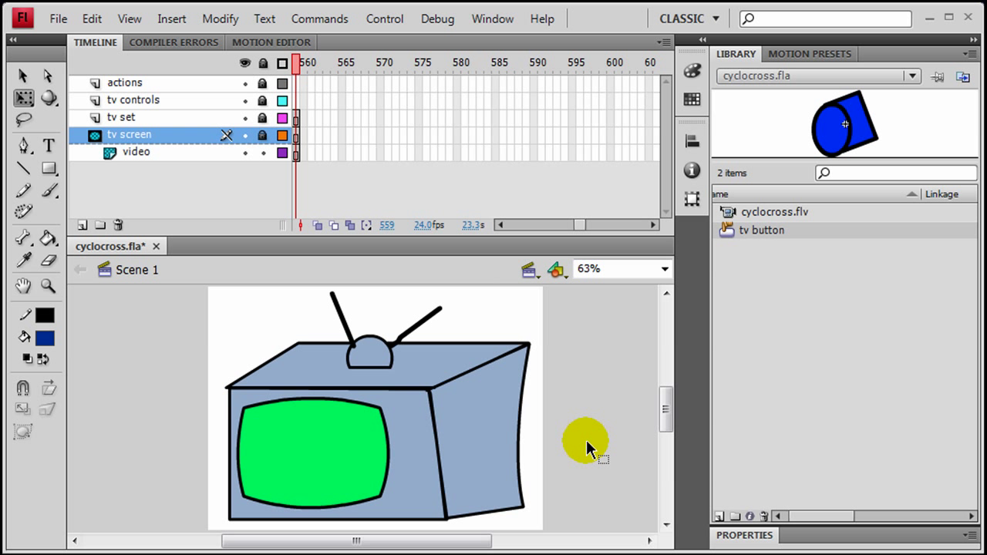
Test the movie to preview the video playing inside the TV screen, and close the preview.
key("ctrl+Return")
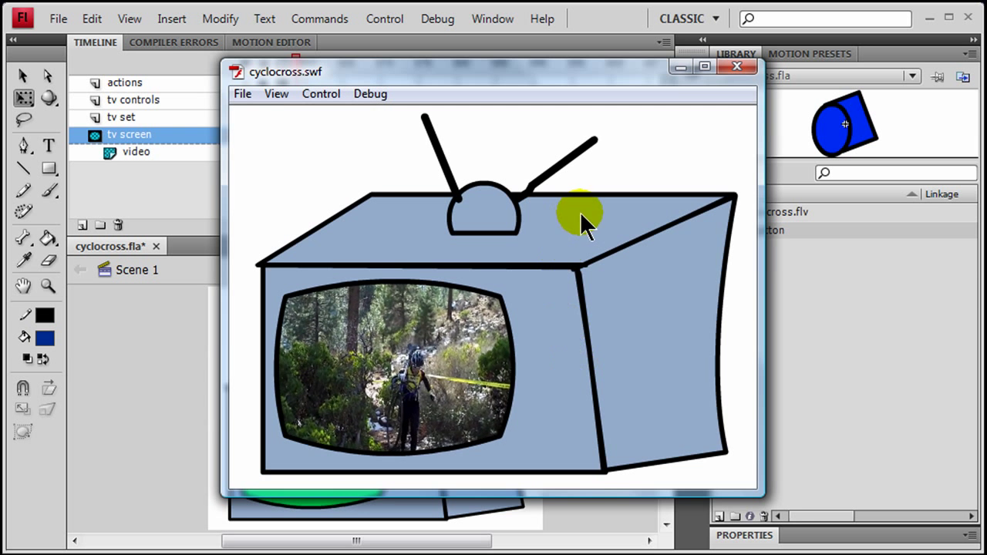
left_click(734, 67)
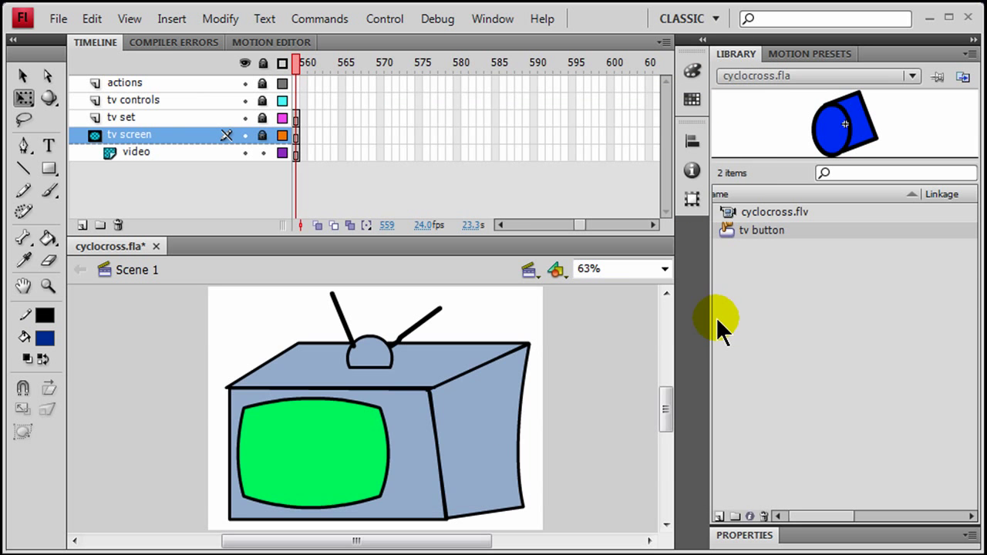
Expand the document properties and open the Buttons common library.
left_click(746, 535)
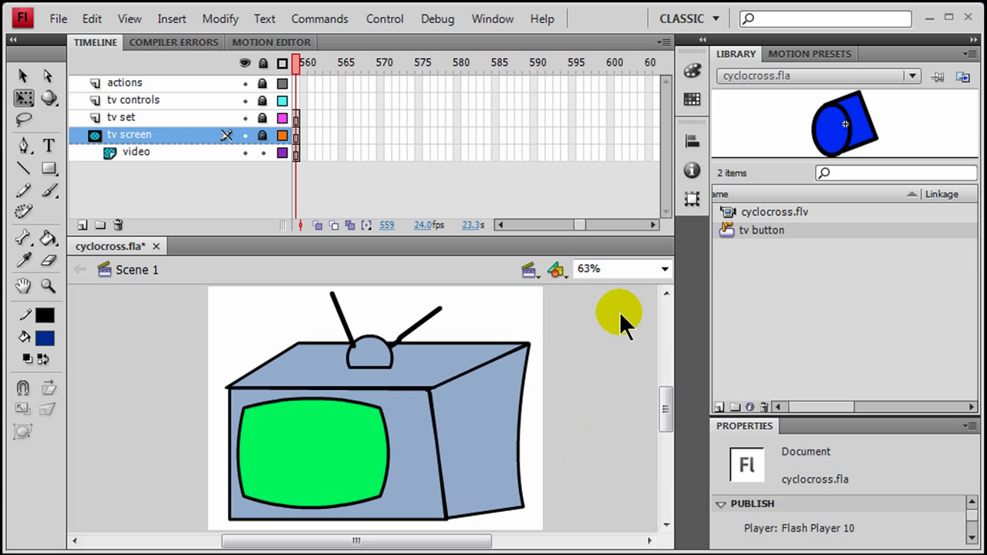
left_click(486, 21)
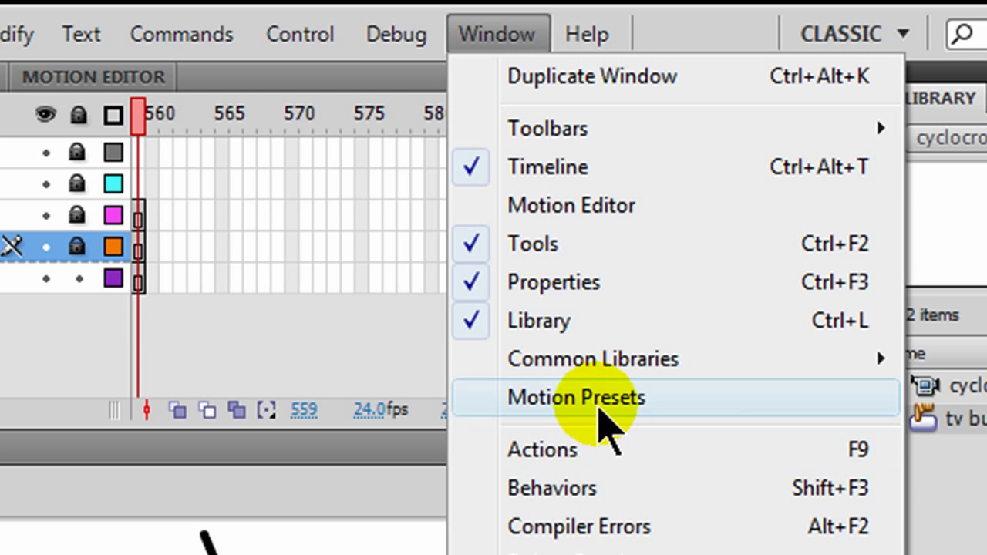
mouse_move(600, 369)
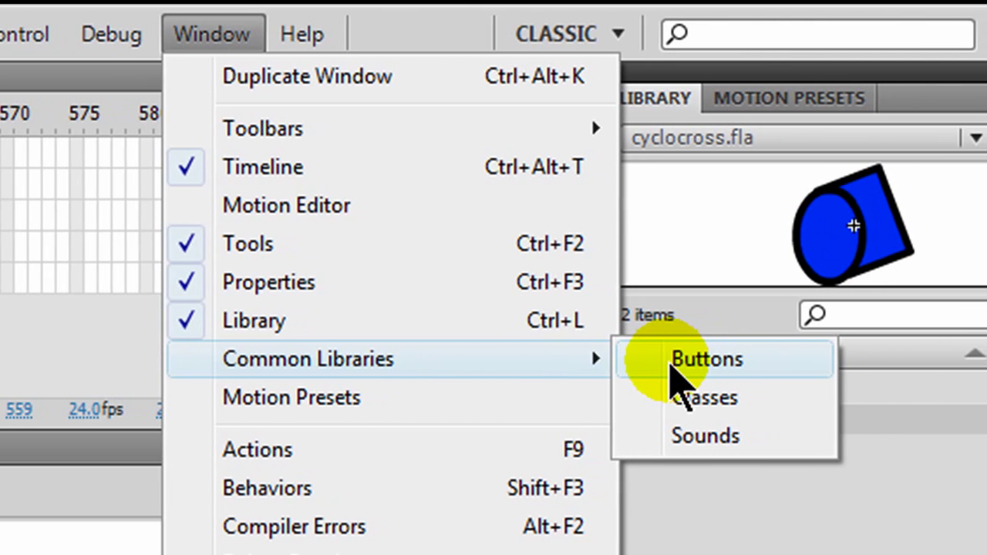
left_click(956, 358)
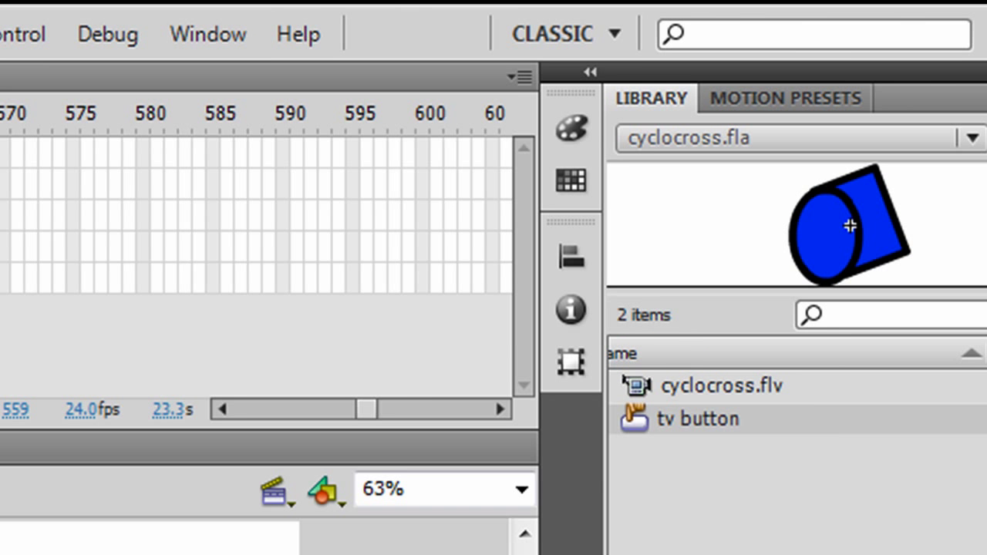
left_click_drag(560, 488, 734, 212)
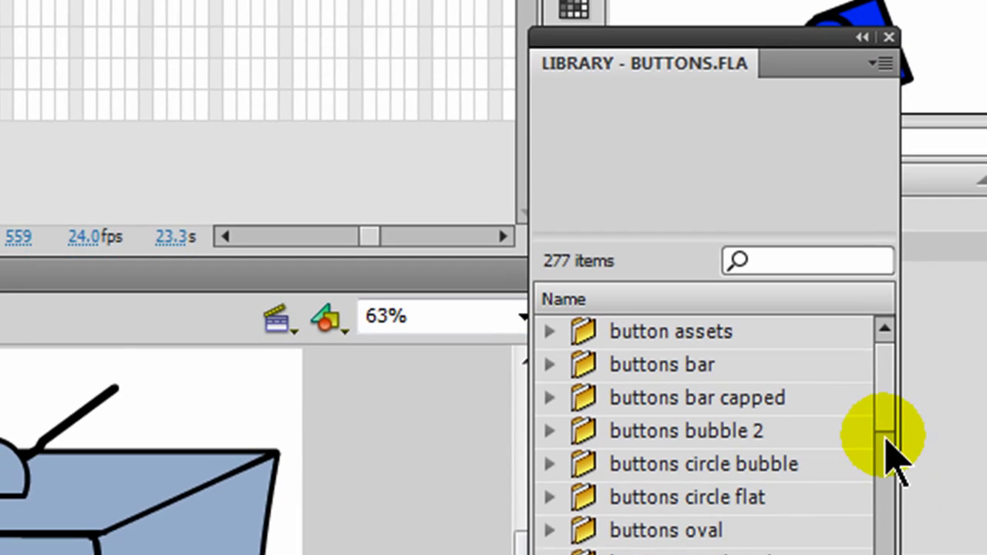
Expand the playback flat and playback rounded folders in the Buttons library and bring the rounded grey buttons into view.
scroll(887, 275, "down", 4)
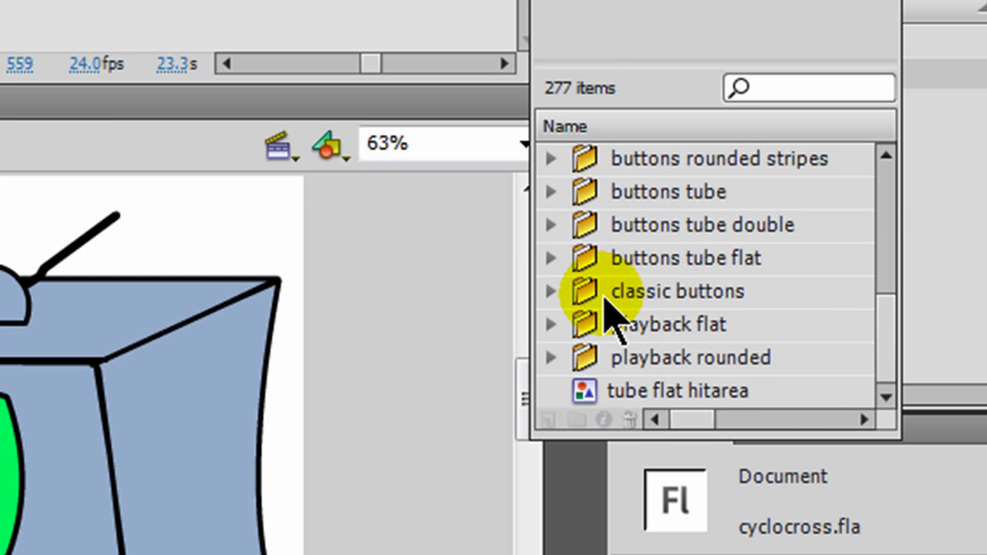
left_click(548, 323)
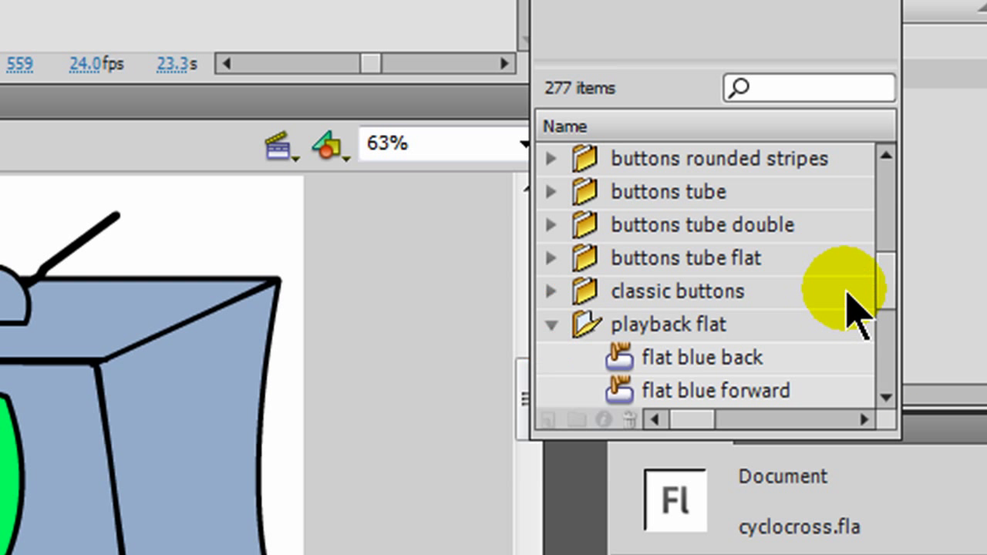
left_click_drag(888, 274, 826, 392)
left_click(550, 357)
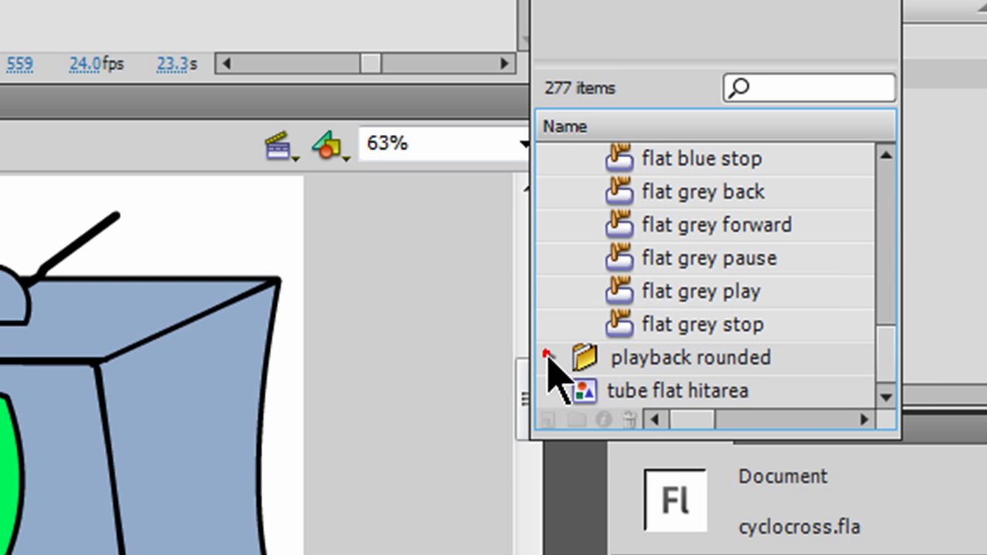
left_click_drag(883, 303, 889, 371)
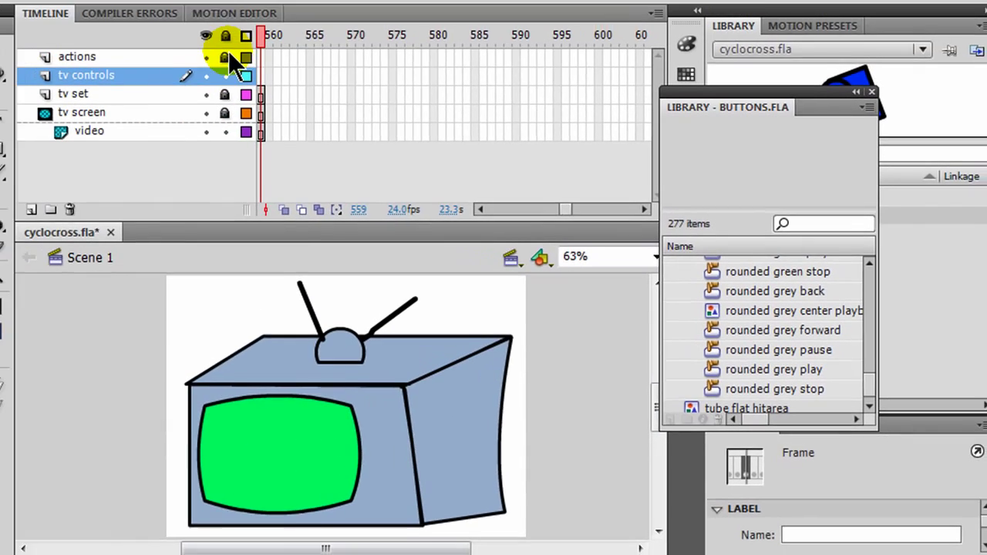
Lock every layer in the timeline except tv controls.
left_click(261, 58)
left_click(261, 58)
left_click(261, 58)
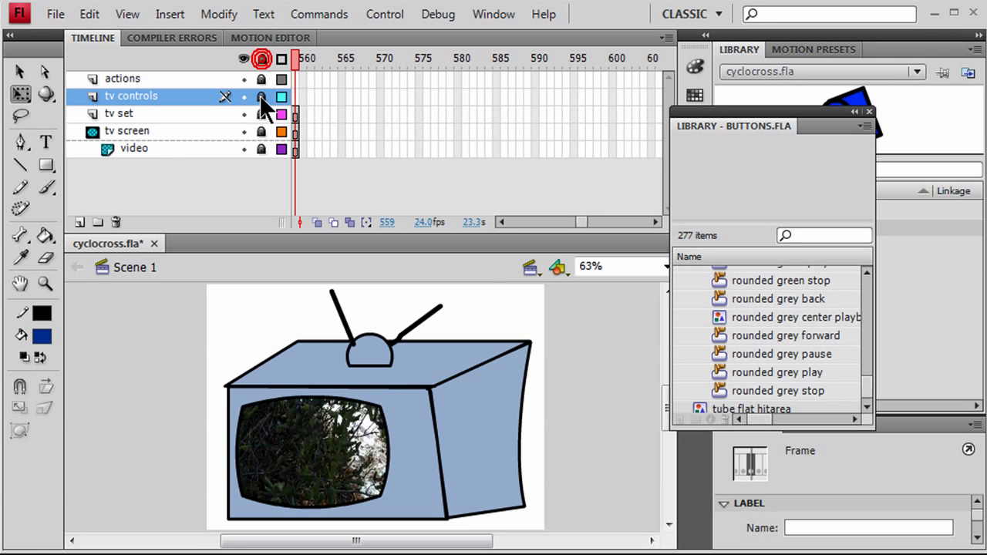
left_click(262, 95)
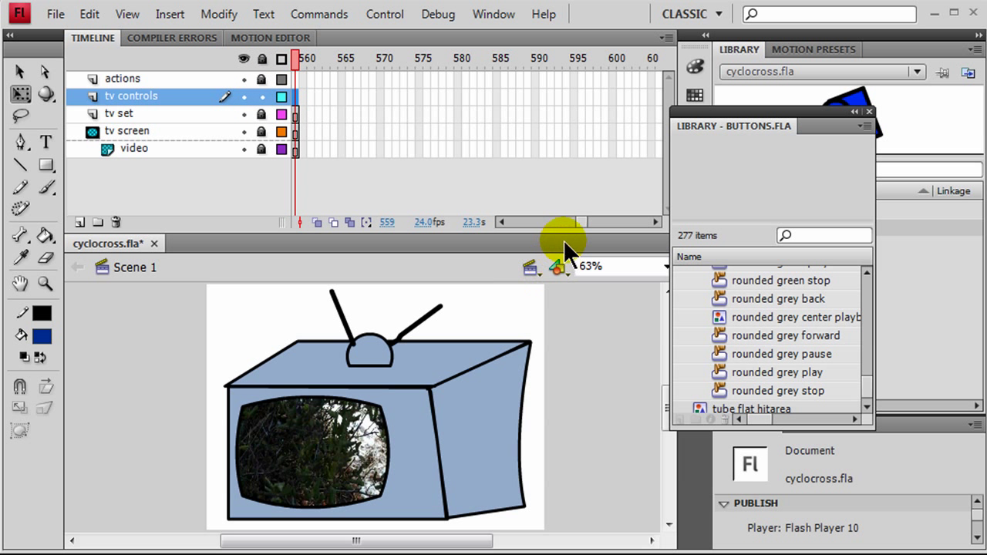
On frame 1 of tv controls, place the rounded grey play, pause and stop buttons in a column beside the TV screen.
left_click_drag(583, 222, 515, 222)
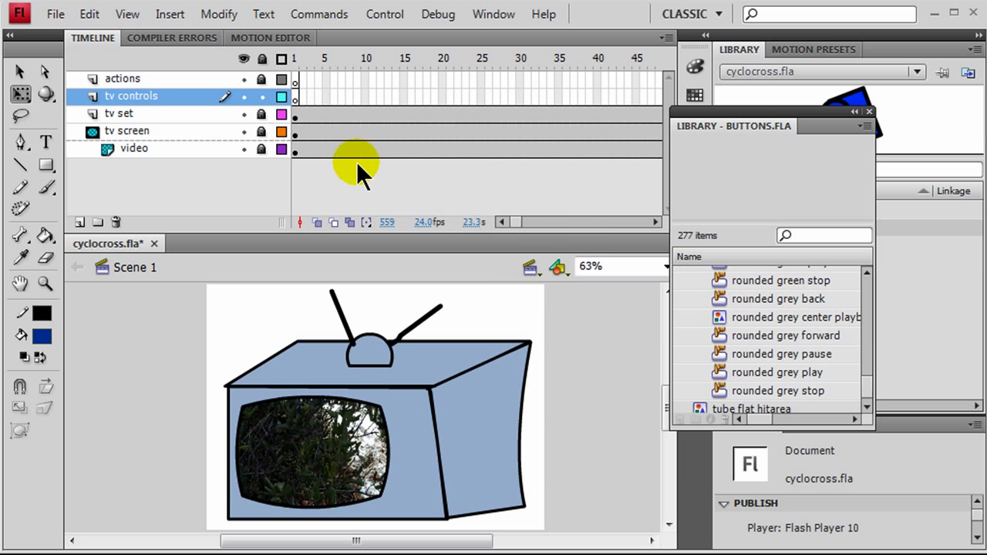
left_click(297, 97)
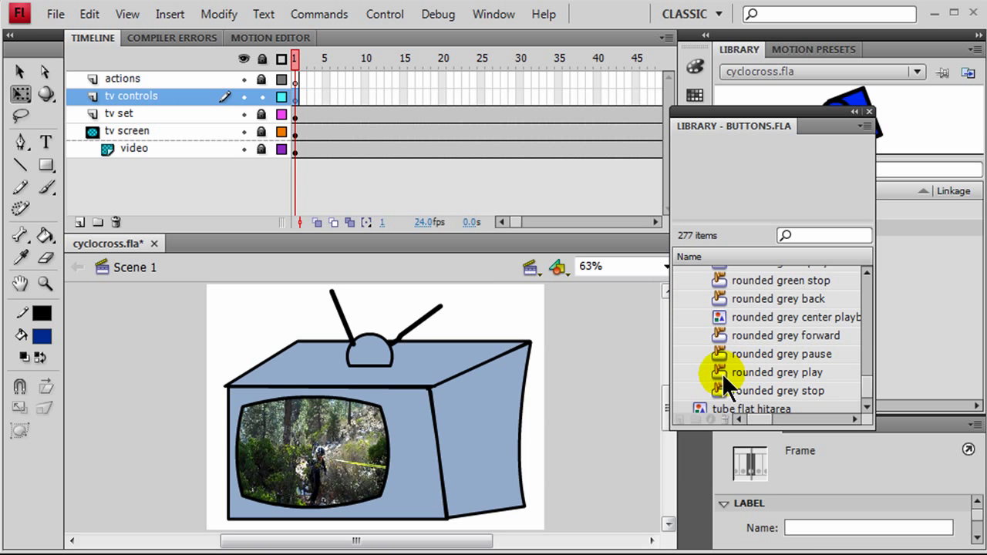
left_click_drag(725, 376, 393, 418)
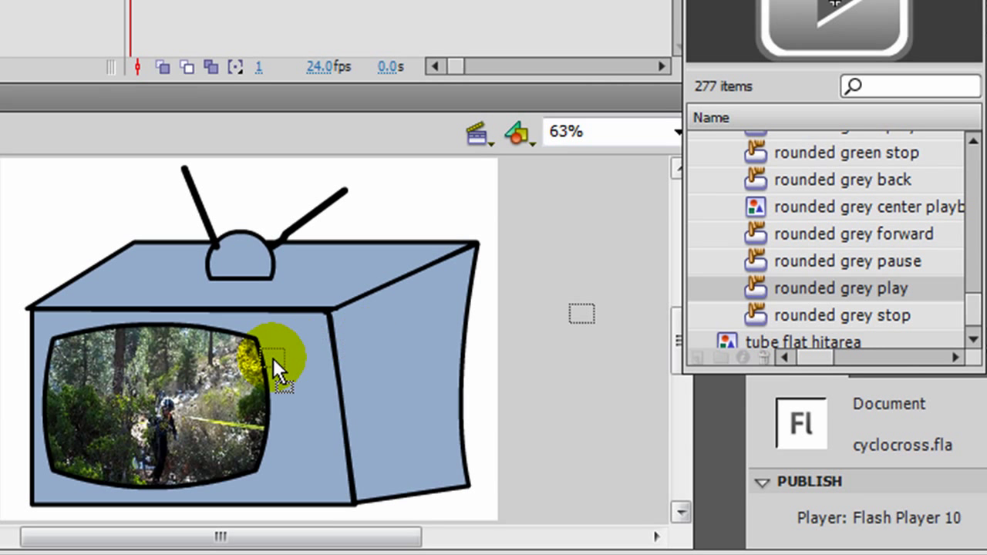
left_click_drag(273, 358, 297, 352)
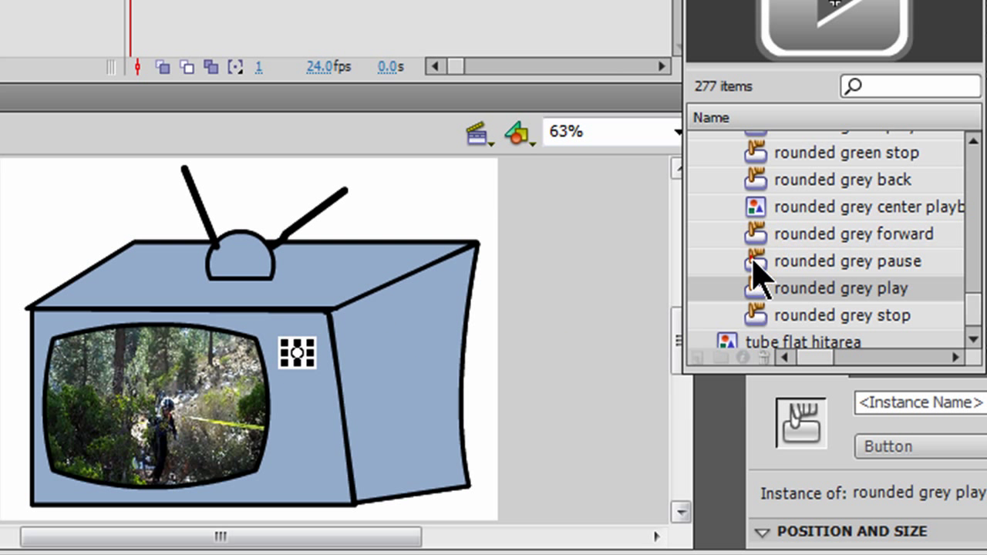
left_click_drag(760, 266, 307, 397)
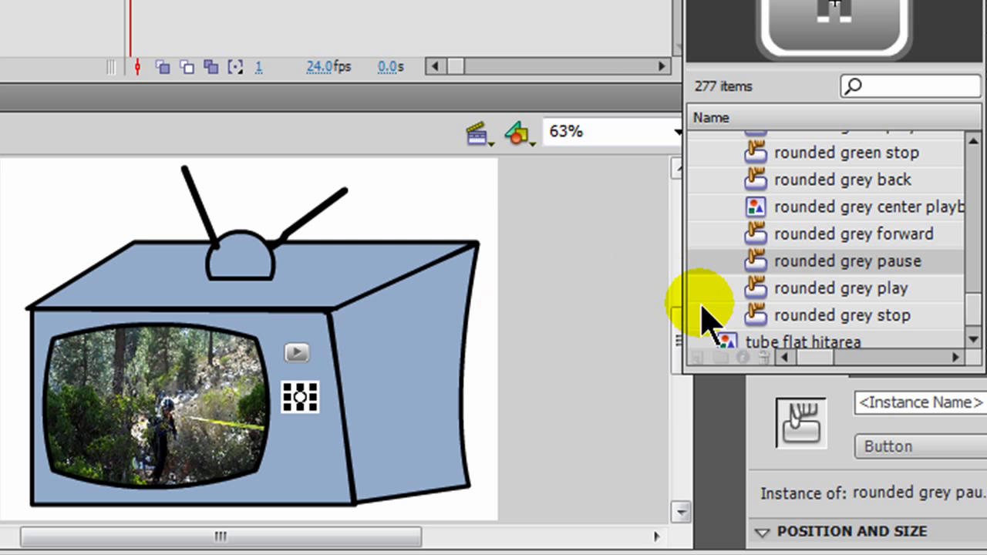
left_click_drag(760, 326, 295, 440)
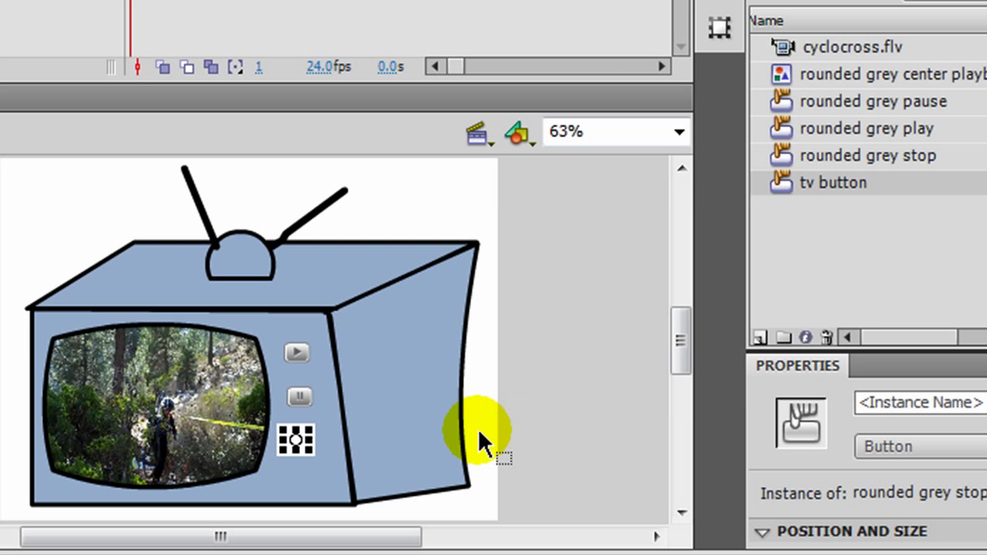
left_click(482, 429)
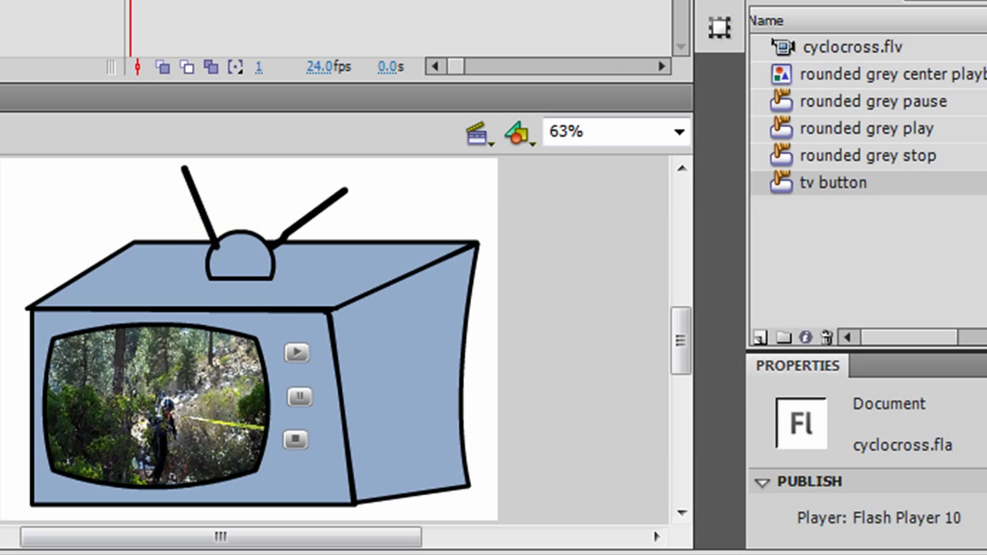
Match the widths of the three playback buttons and align their left edges relative to each other instead of the stage.
left_click_drag(249, 321, 352, 494)
left_click(635, 20)
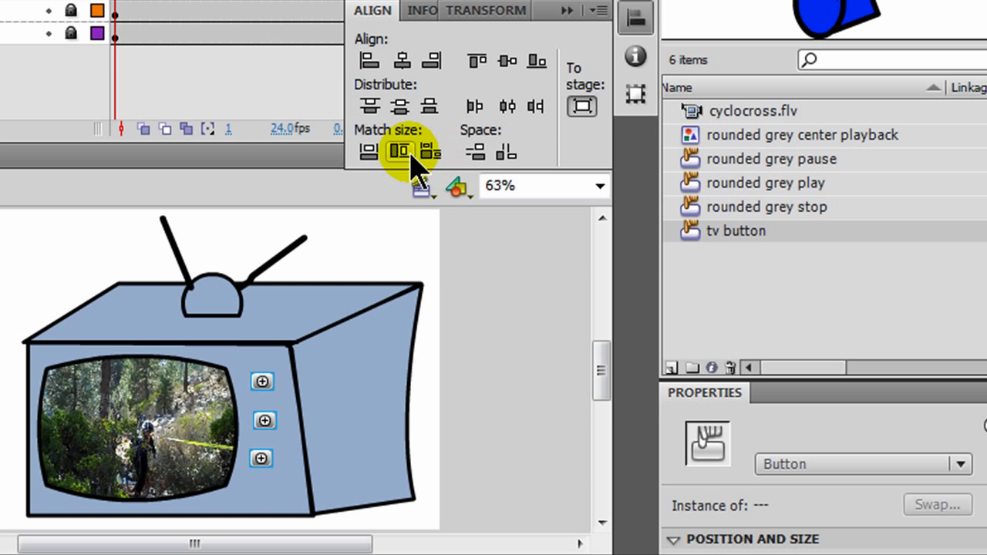
left_click(369, 152)
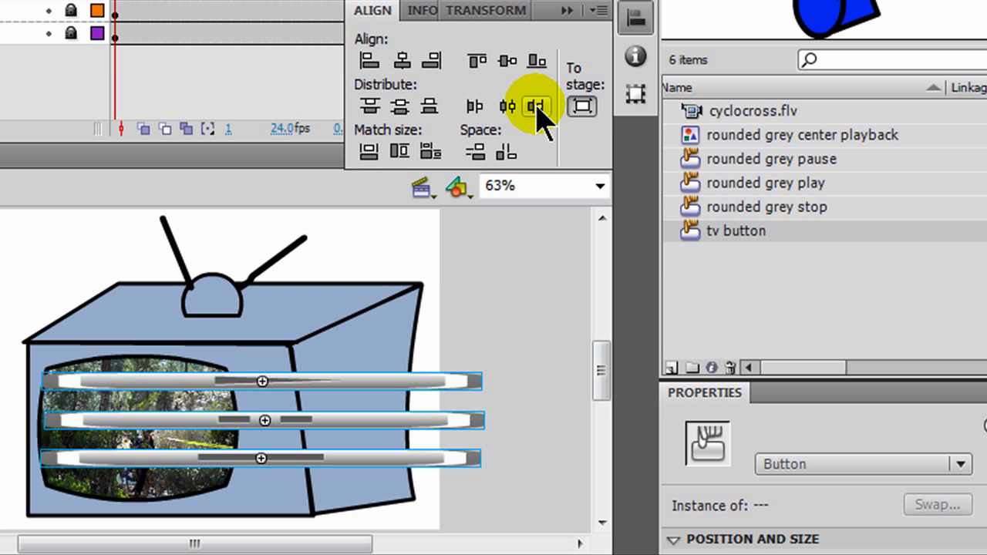
key("ctrl+z")
left_click(584, 108)
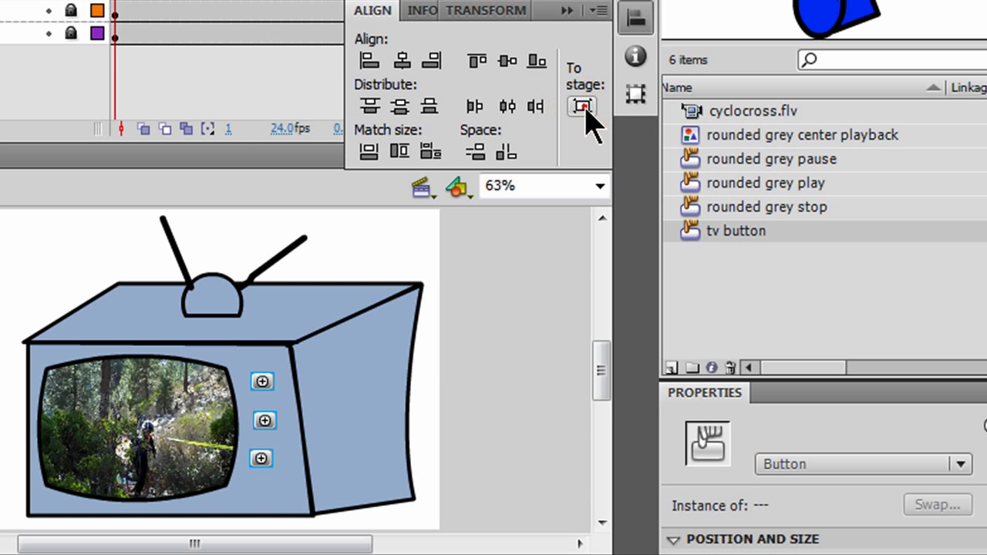
left_click(369, 153)
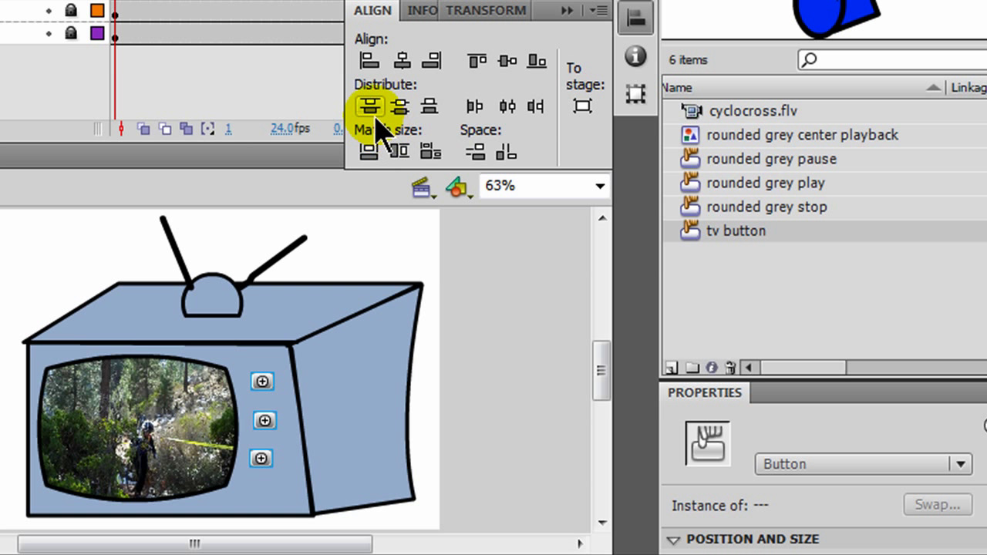
left_click(371, 62)
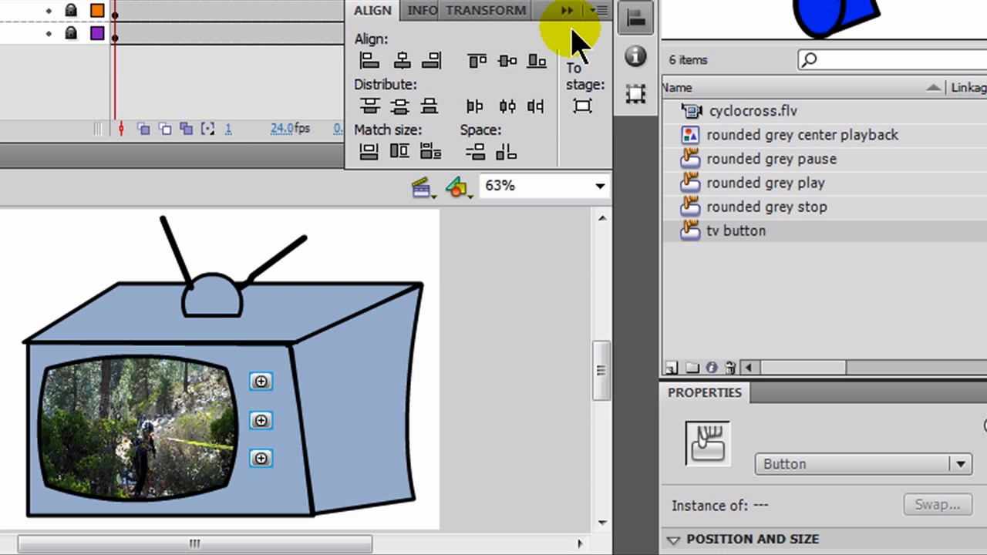
left_click(635, 18)
Move the play button down and the stop button up so both sit closer to the pause button.
left_click(261, 382)
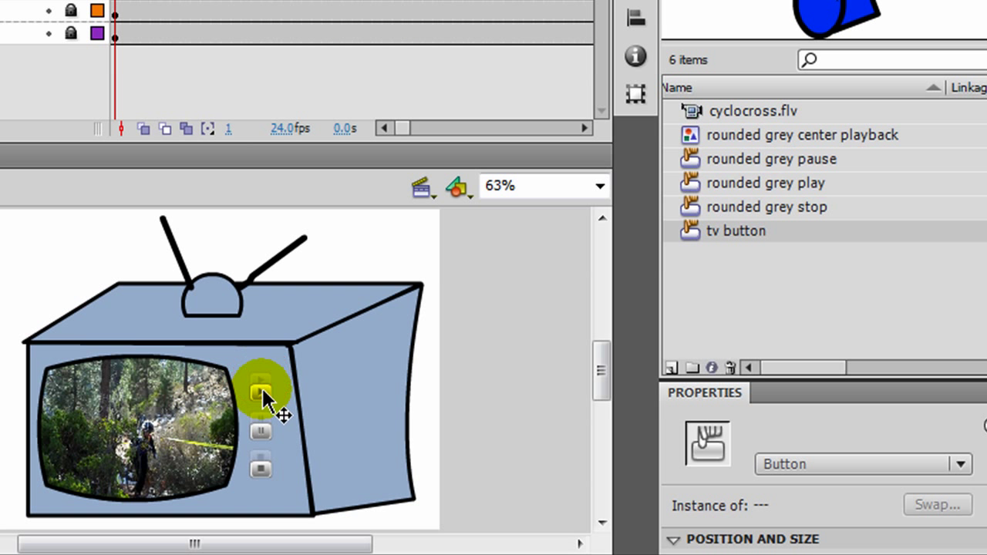
left_click(325, 410)
left_click(262, 385)
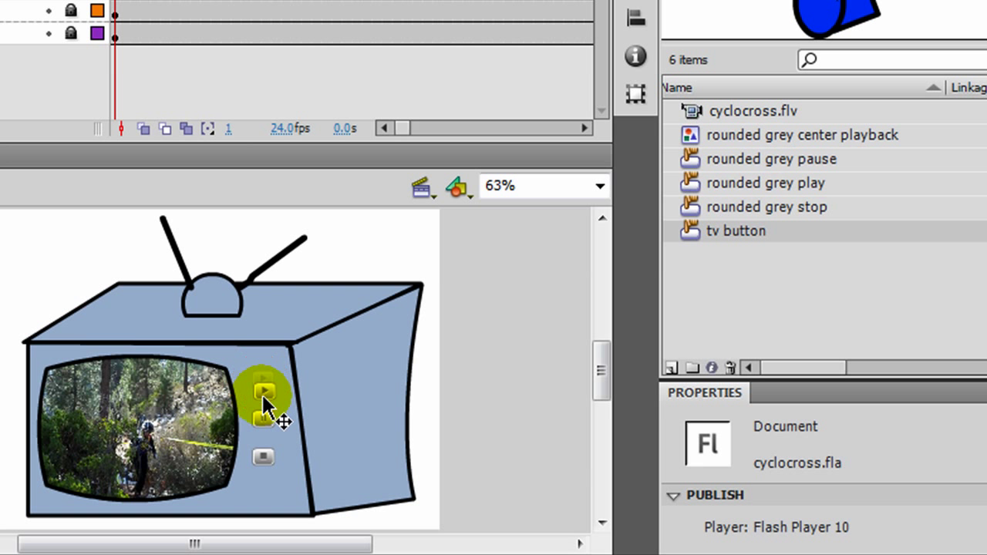
left_click(266, 454)
left_click_drag(264, 460, 260, 449)
Select the three playback buttons and distribute them evenly by their vertical centers.
left_click_drag(247, 363, 301, 494)
left_click(635, 21)
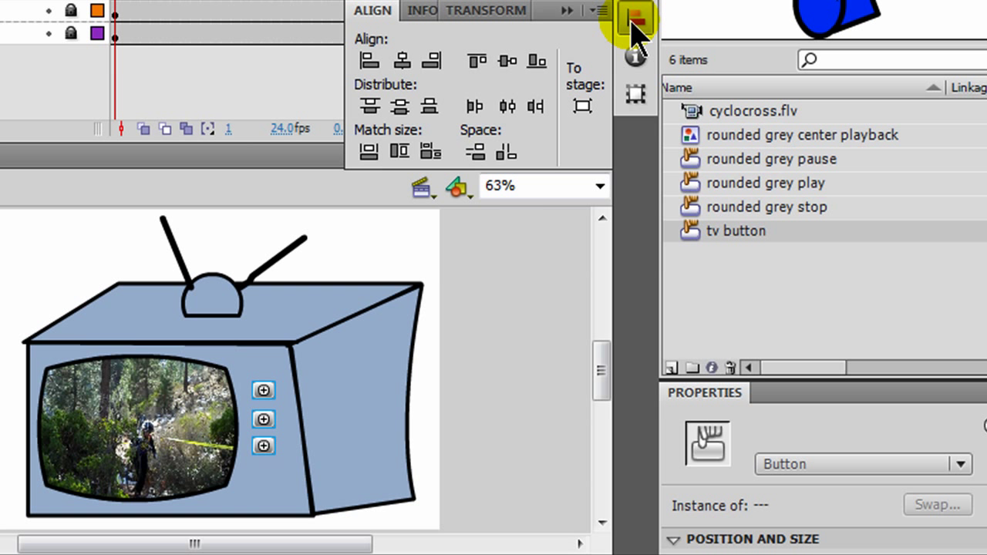
left_click(403, 107)
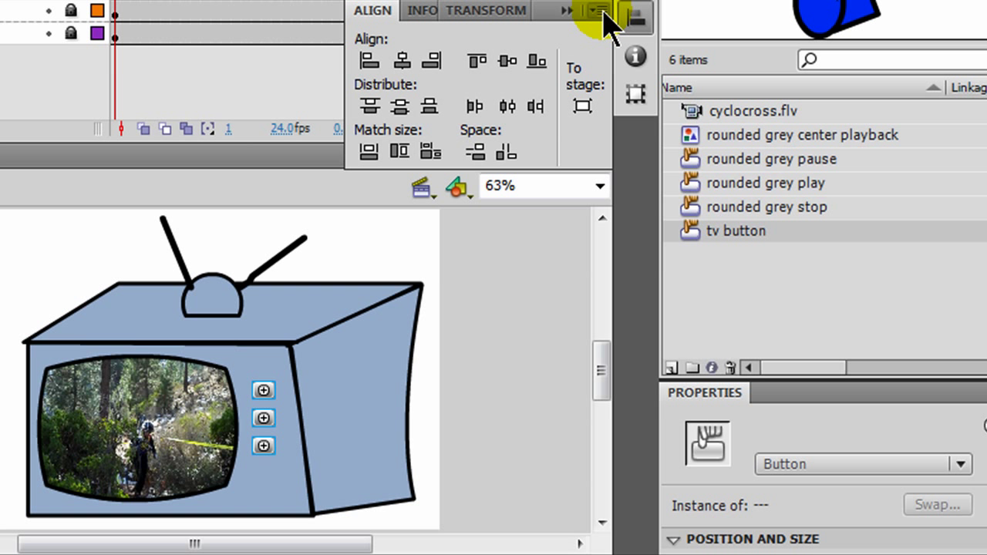
left_click(636, 19)
Enlarge the three playback buttons together with Free Transform and center them between the screen and the TV's front edge.
key("q")
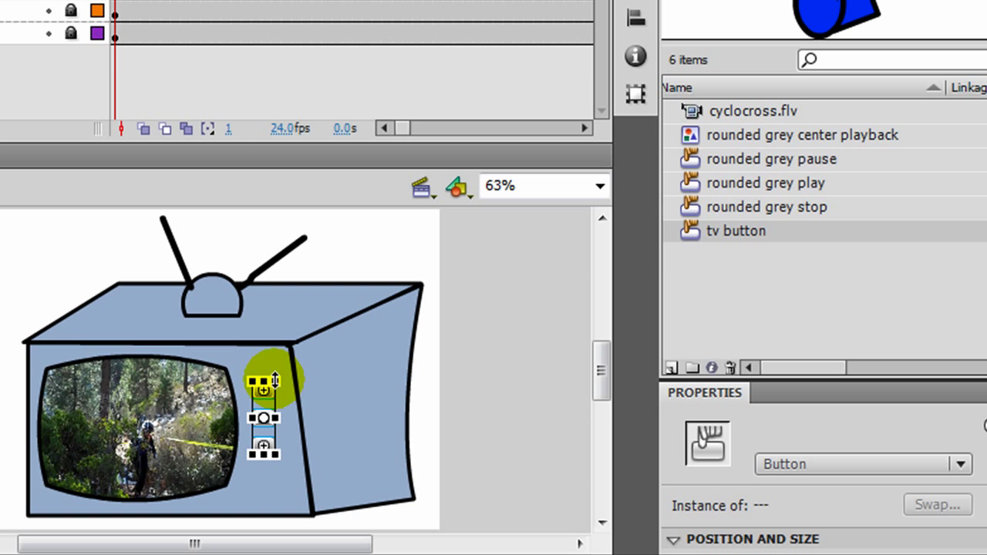
left_click_drag(249, 381, 237, 353)
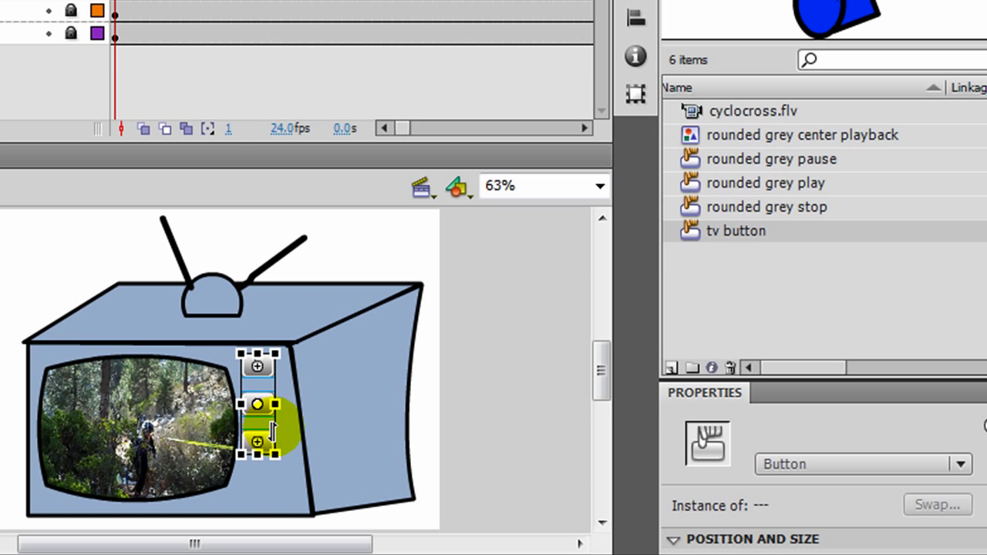
left_click_drag(265, 413, 276, 453)
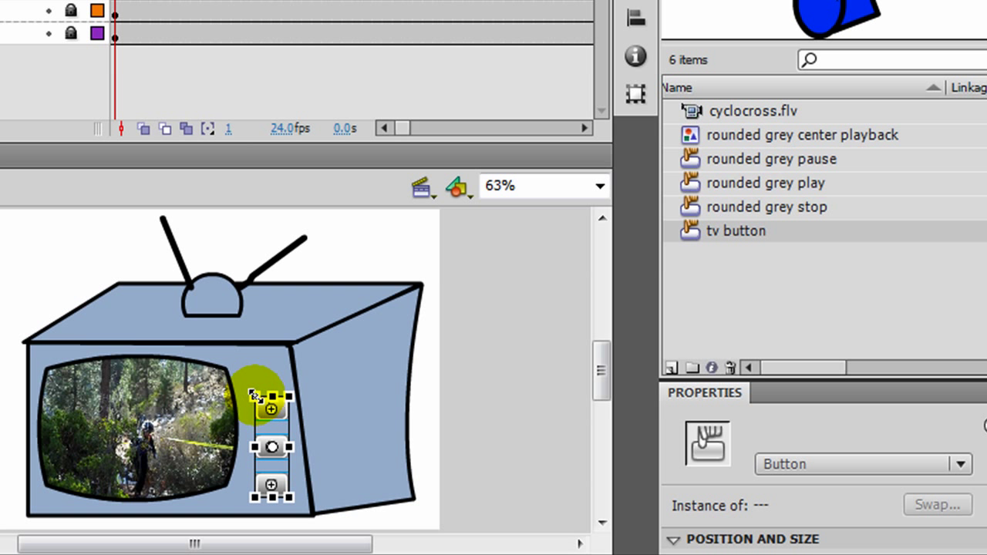
left_click_drag(253, 395, 249, 375)
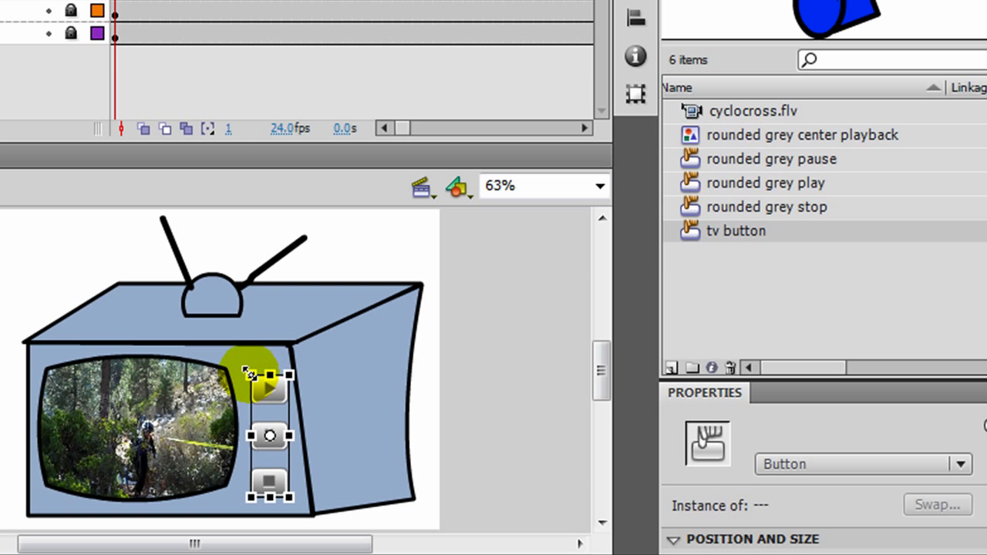
left_click(275, 437)
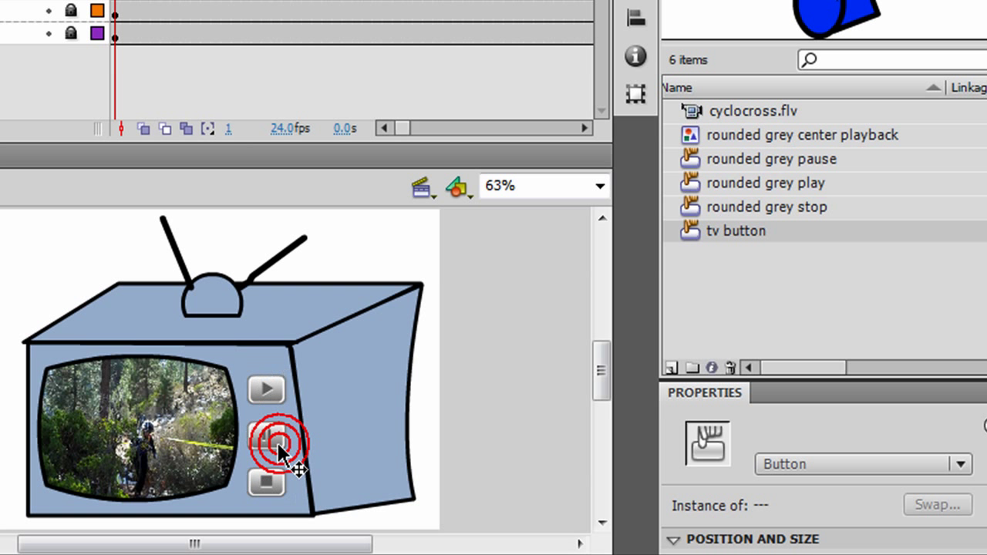
left_click_drag(278, 443, 278, 445)
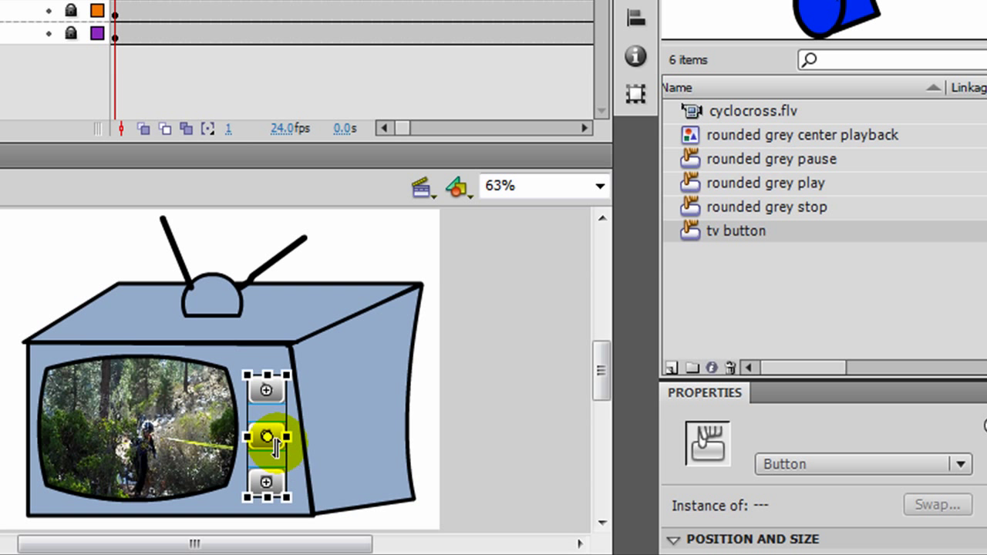
Deselect the playback buttons and extend the tv controls layer to frame 559 so it spans the same frames as the video.
left_click(471, 489)
left_click(473, 498)
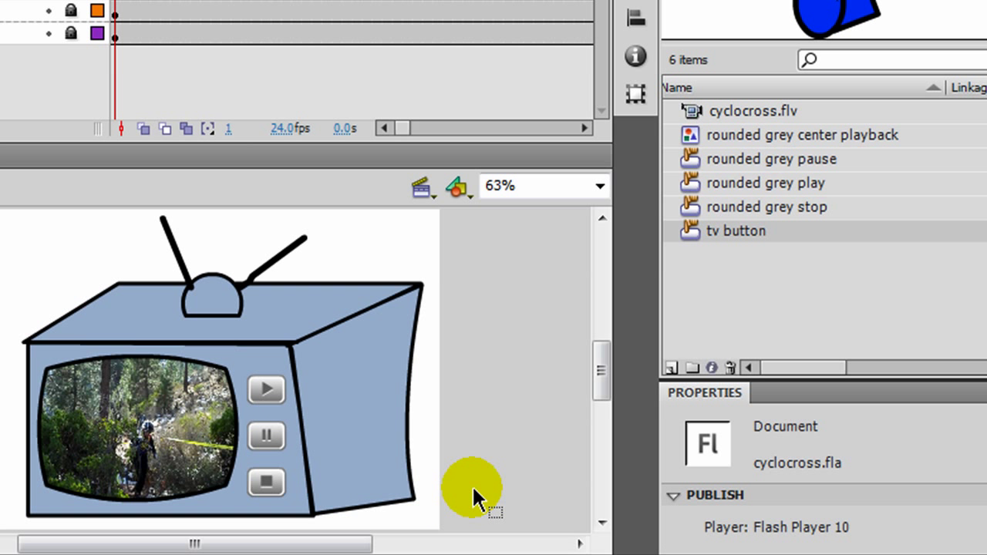
left_click(115, 4)
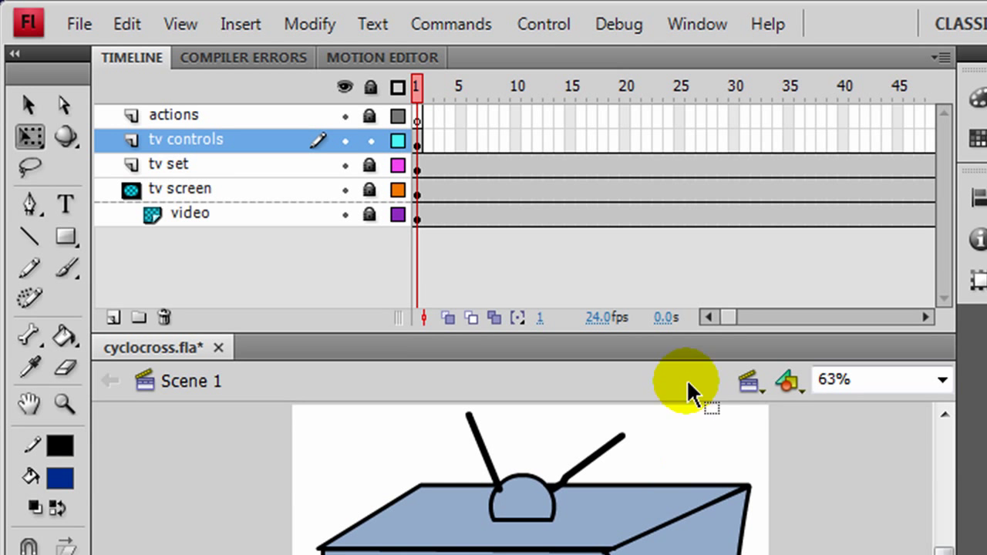
left_click_drag(730, 317, 815, 181)
left_click(820, 141)
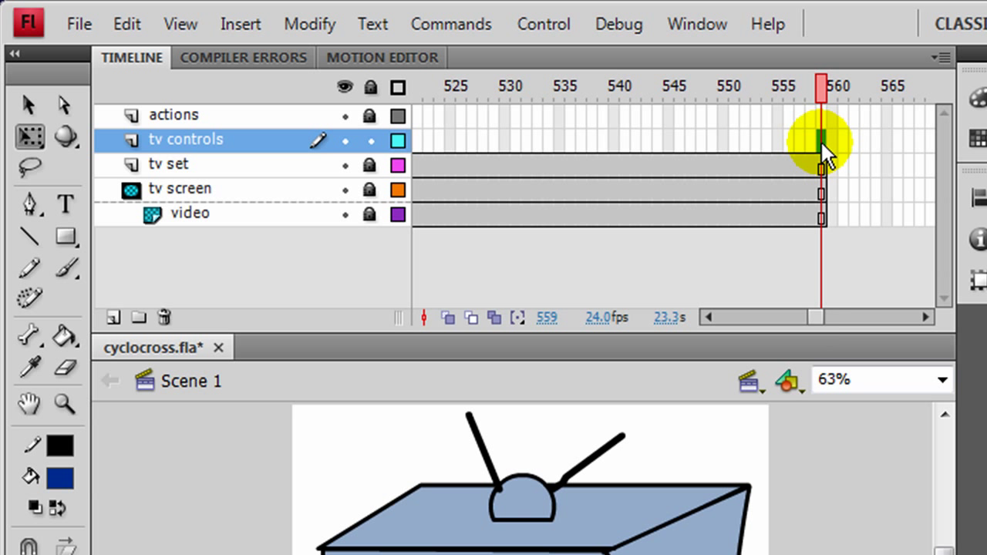
key("F5")
left_click_drag(814, 317, 724, 321)
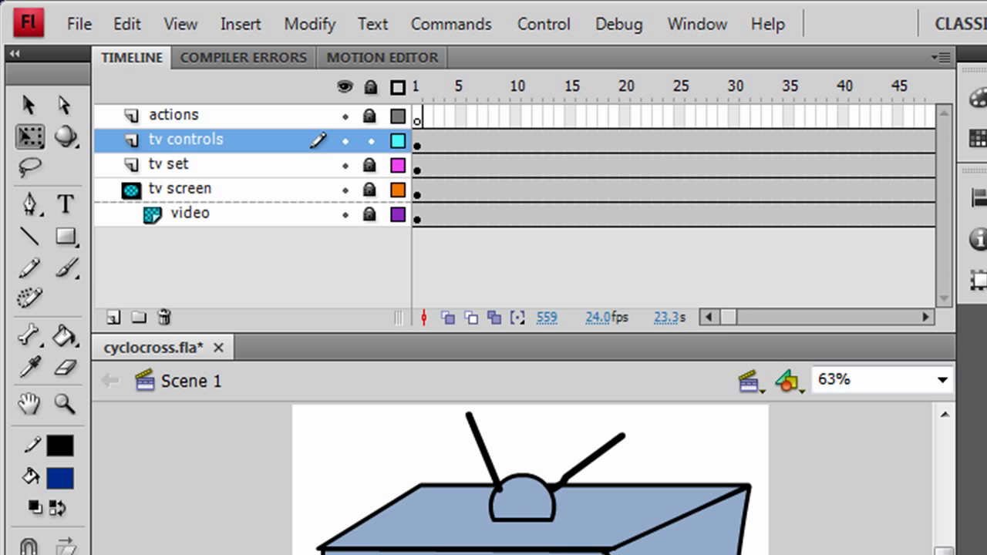
Bring up the Actions window from frame 1 of the tv controls layer, move it below the timeline and hide it.
left_click(417, 144)
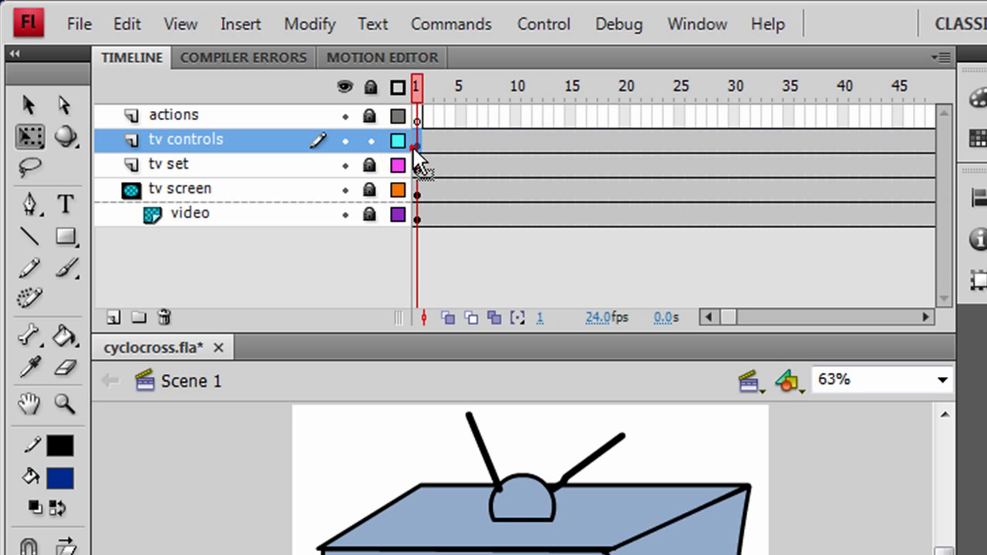
right_click(418, 142)
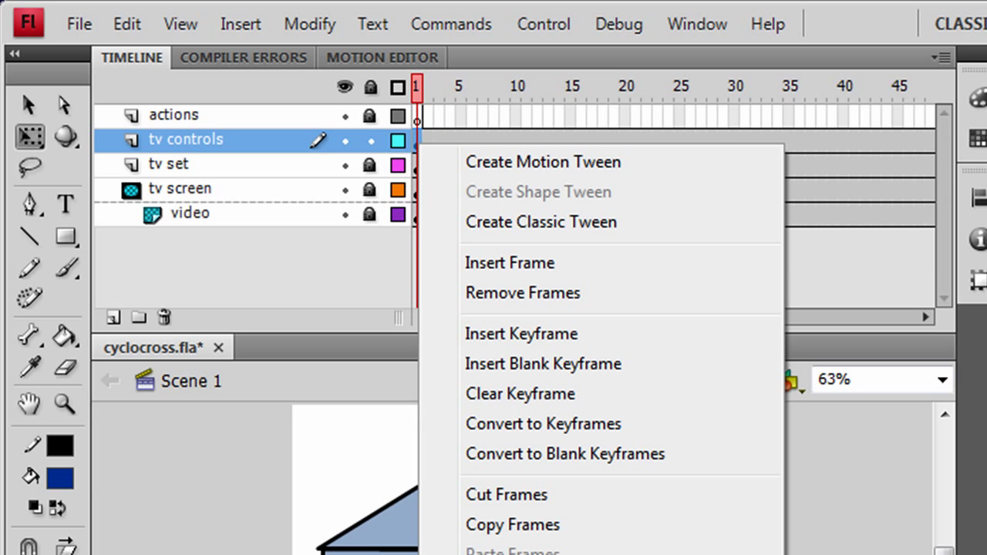
key("F9")
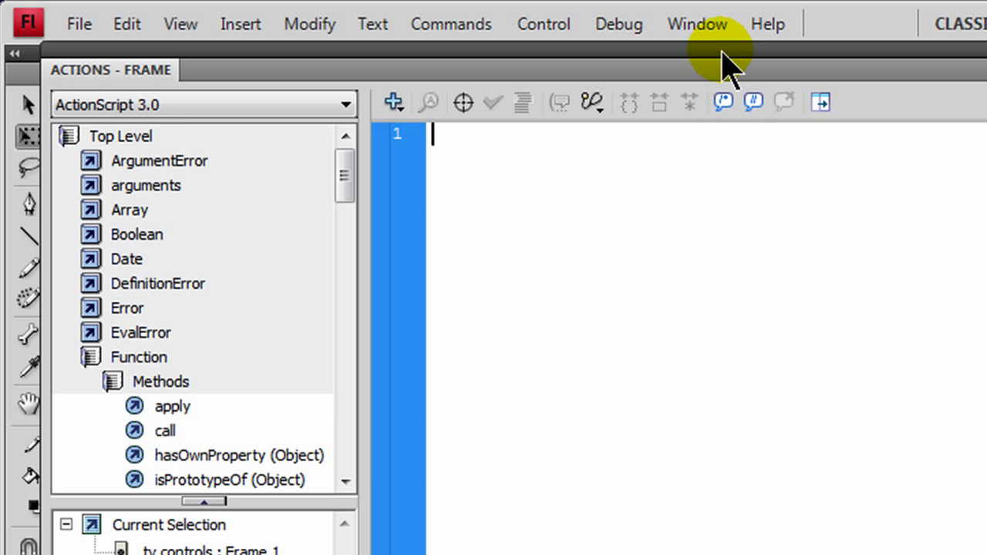
left_click_drag(721, 51, 742, 367)
key("F9")
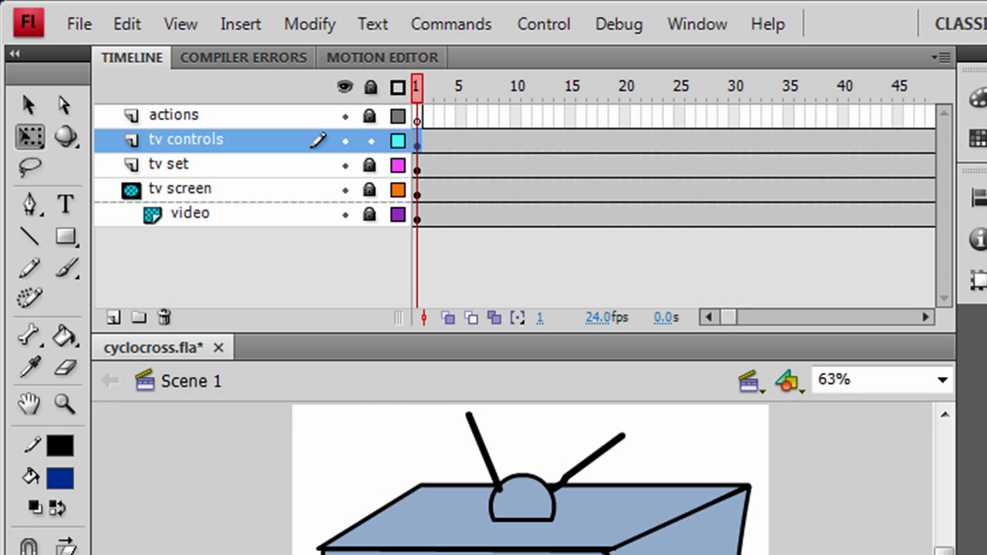
Add the script stop(); to frame 1 of the actions layer.
left_click(213, 117)
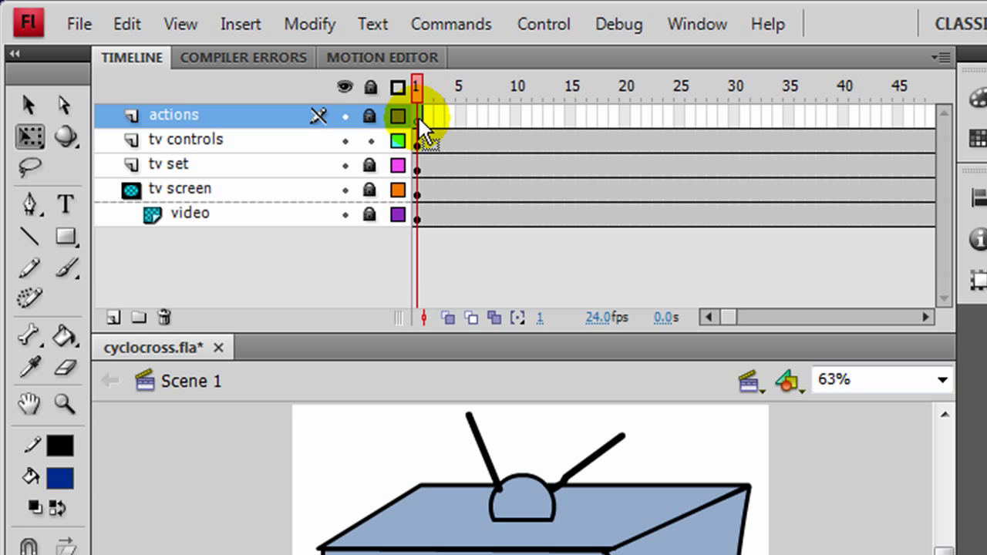
right_click(417, 112)
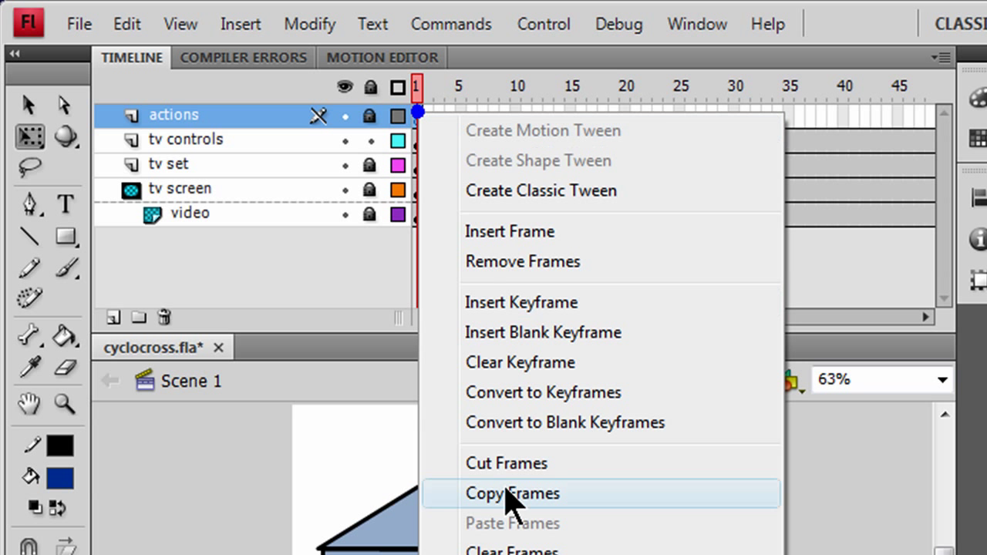
left_click(506, 554)
type("stop();")
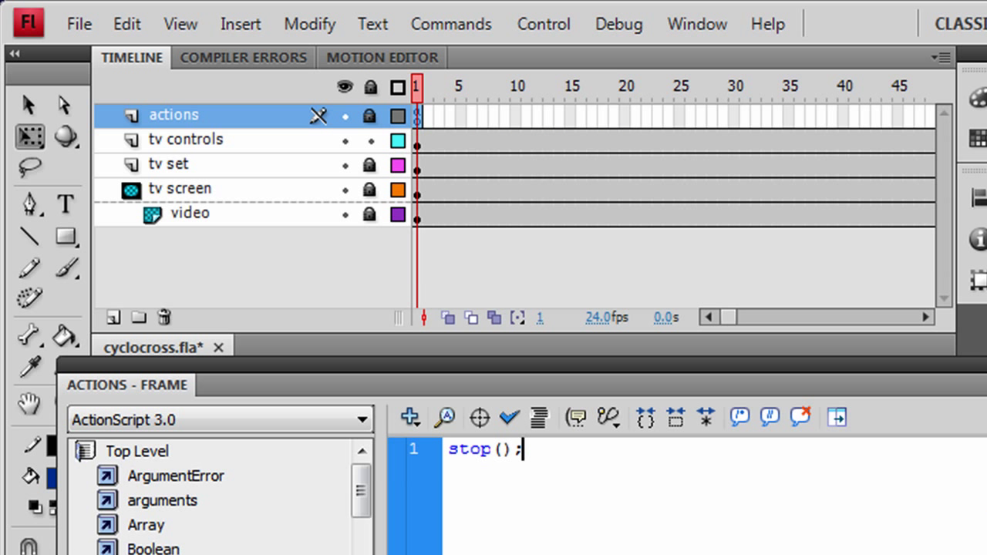
key("F9")
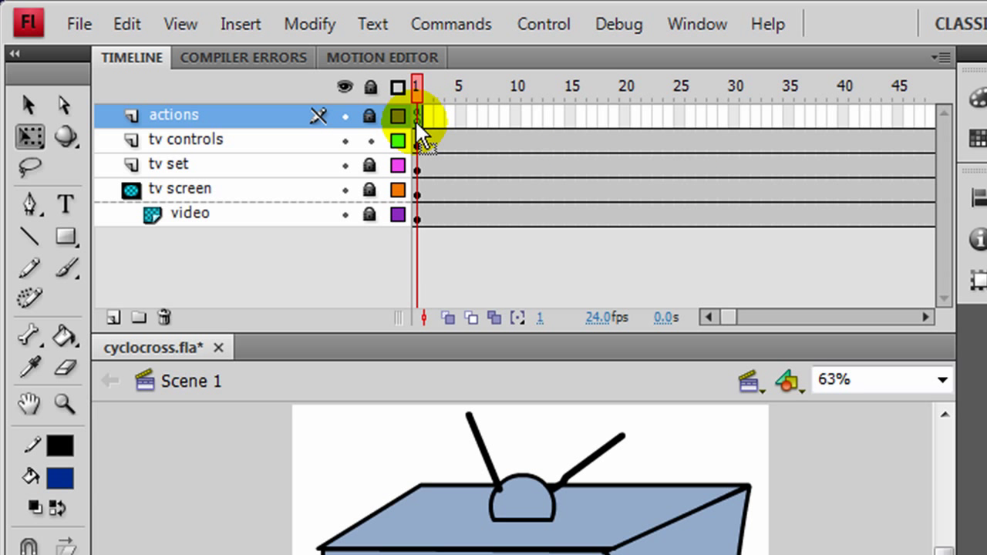
Test the movie to check that the video is held on its first frame, and close the preview.
key("ctrl+Return")
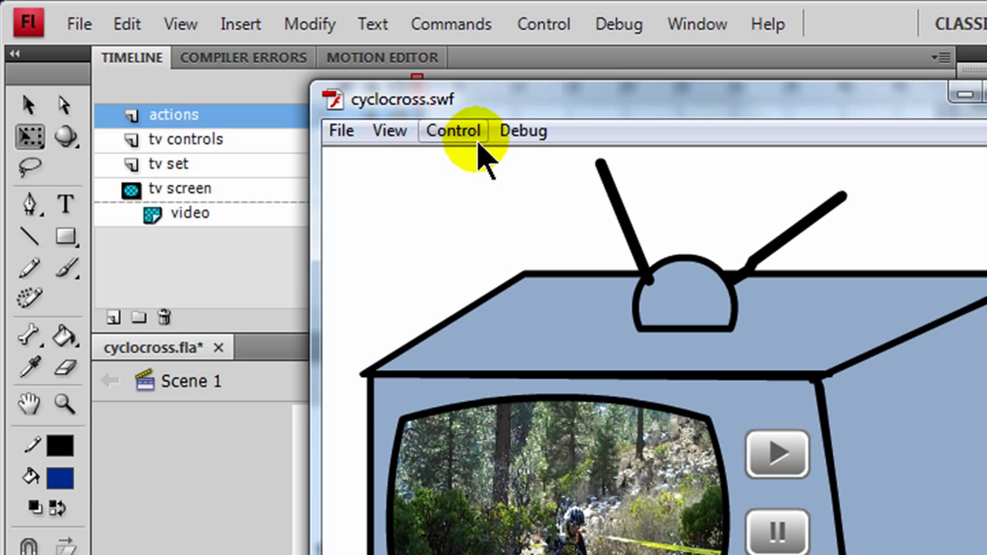
left_click_drag(682, 97, 637, 65)
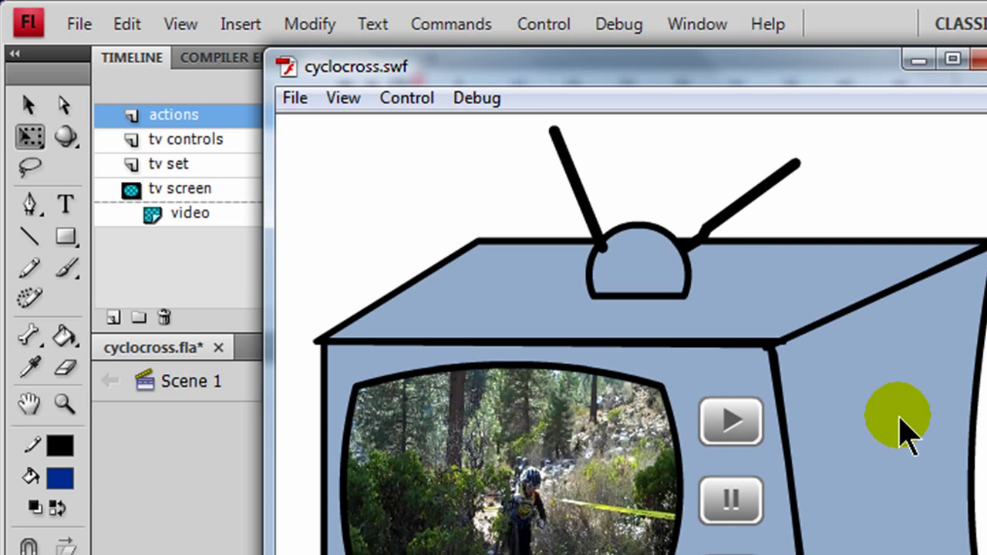
left_click(978, 60)
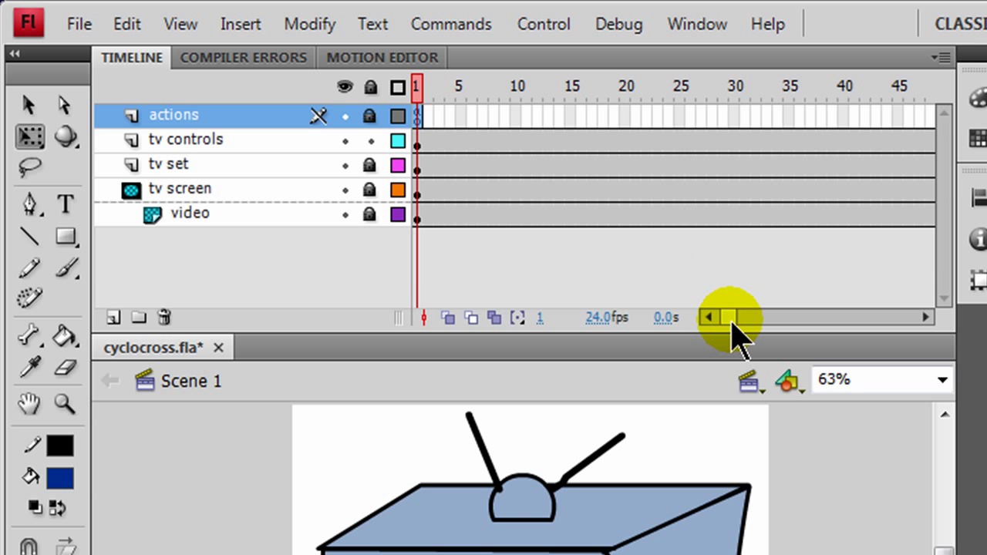
Insert a keyframe at frame 559 of the actions layer and give it the script stop();.
left_click_drag(728, 318, 819, 319)
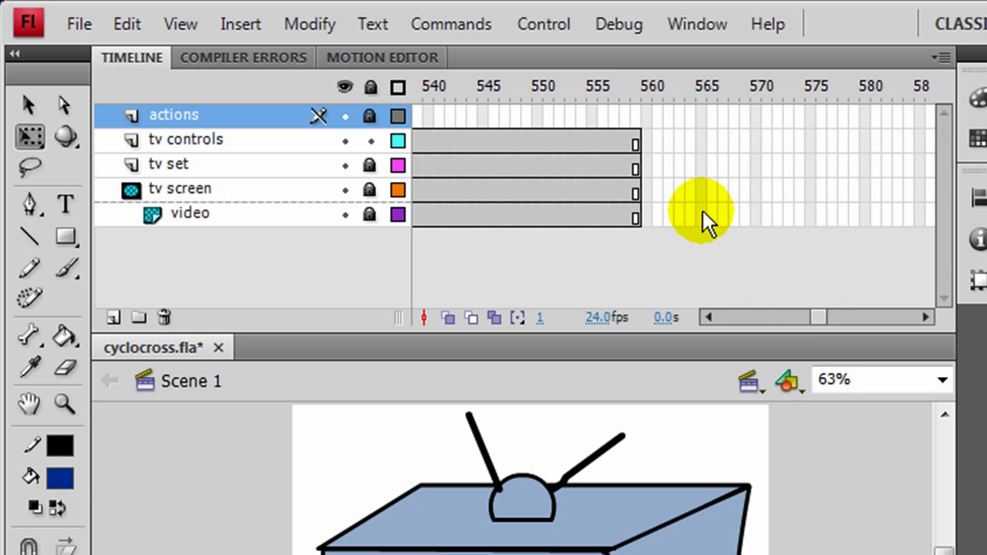
left_click(636, 123)
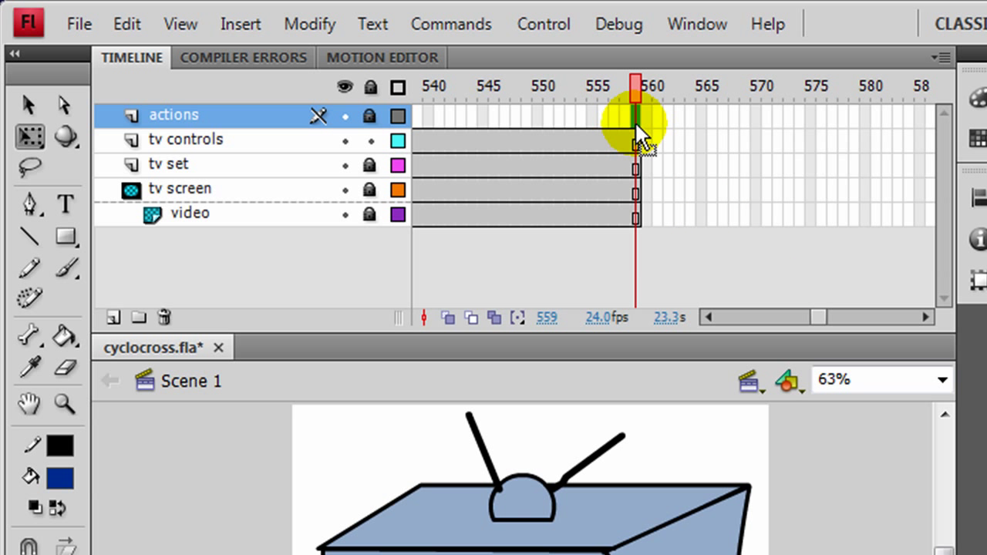
right_click(635, 122)
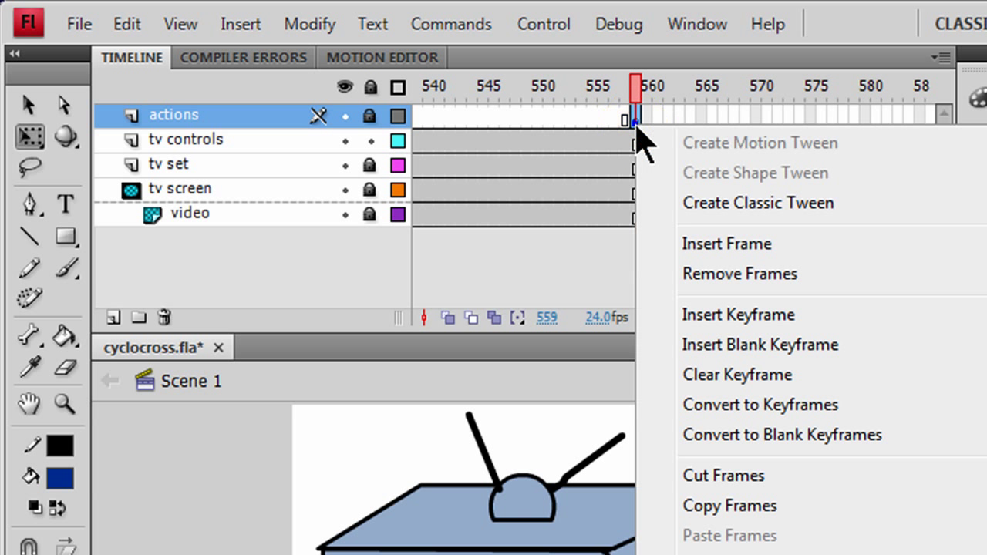
key("F9")
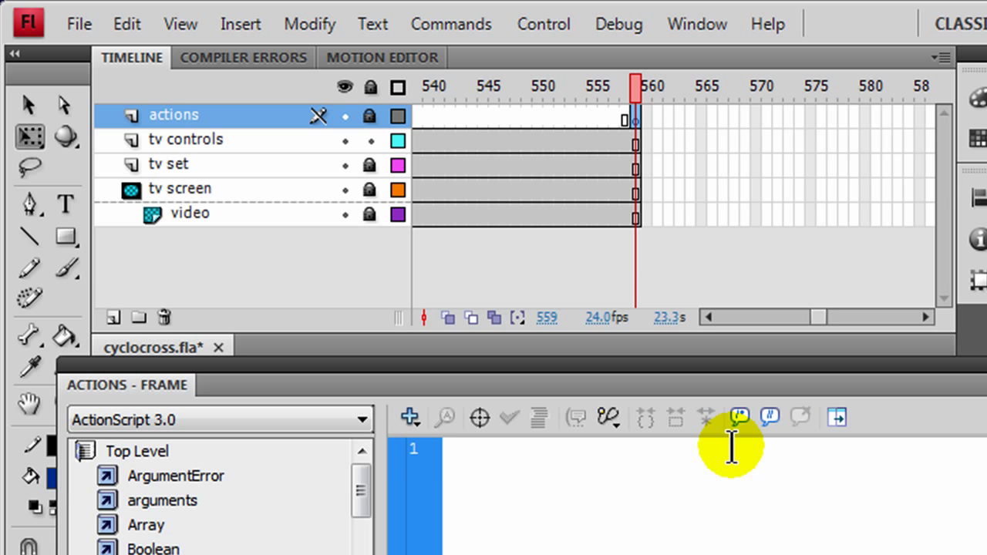
type("stop();")
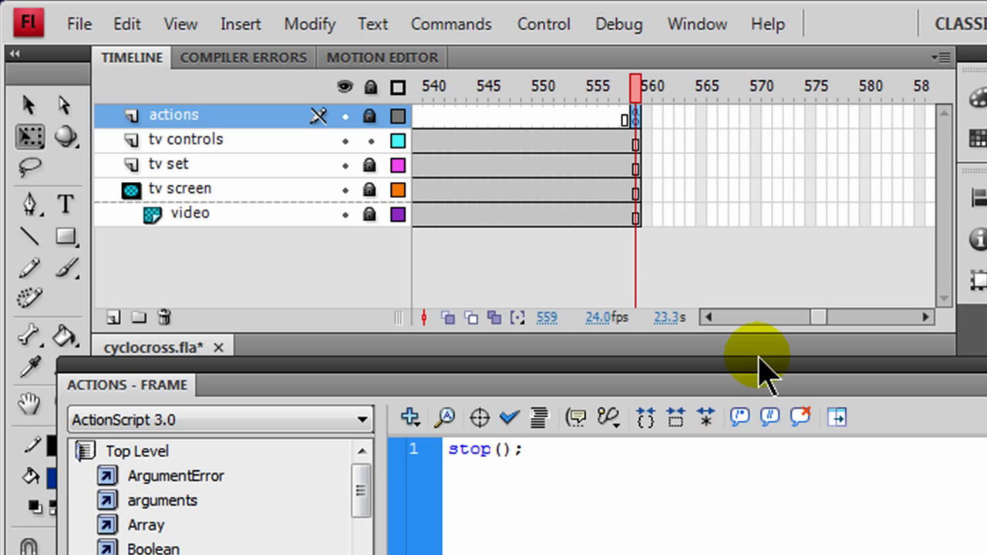